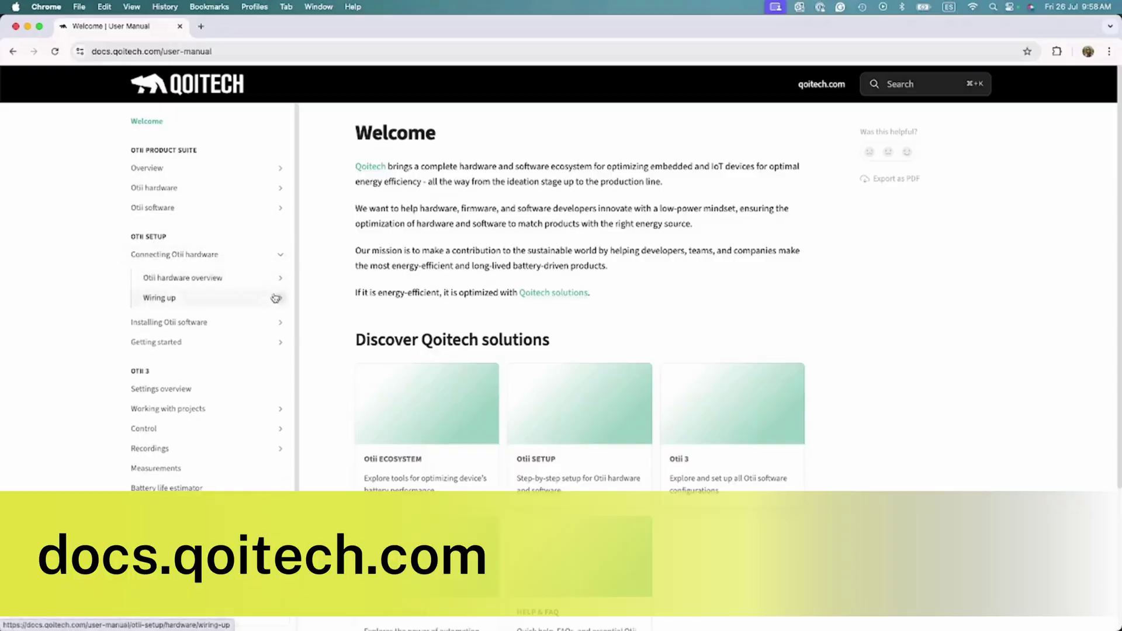
Step: Open the Expansion Port page under Wiring up and show the Otii Ace Pro pinout
click(278, 298)
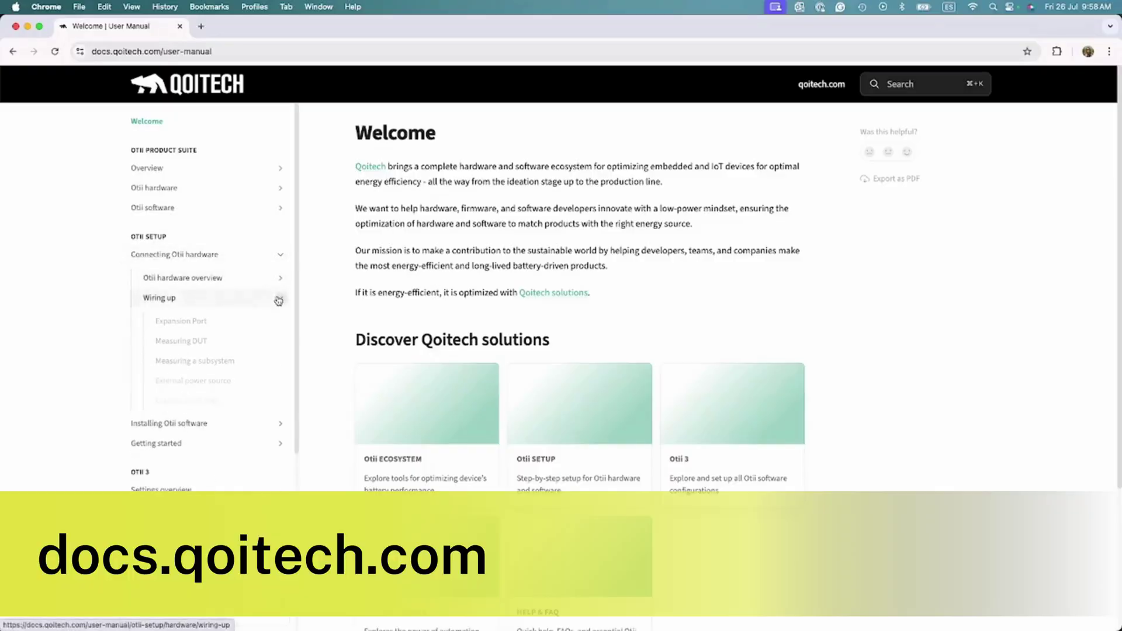
click(218, 325)
scroll(386, 347, down, 5)
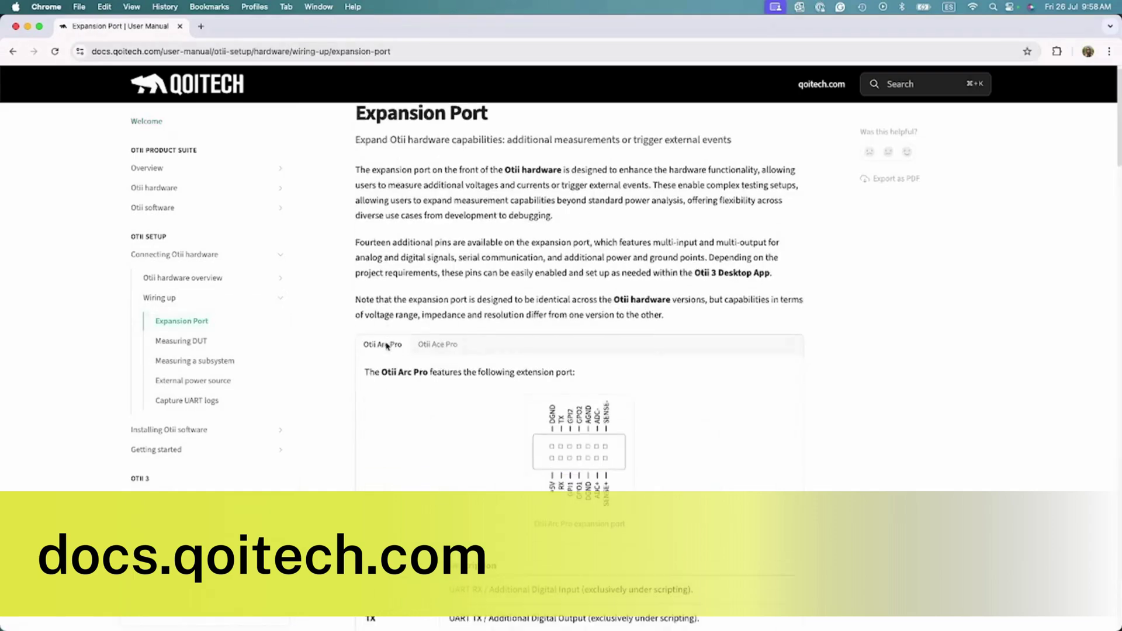
scroll(386, 346, down, 1)
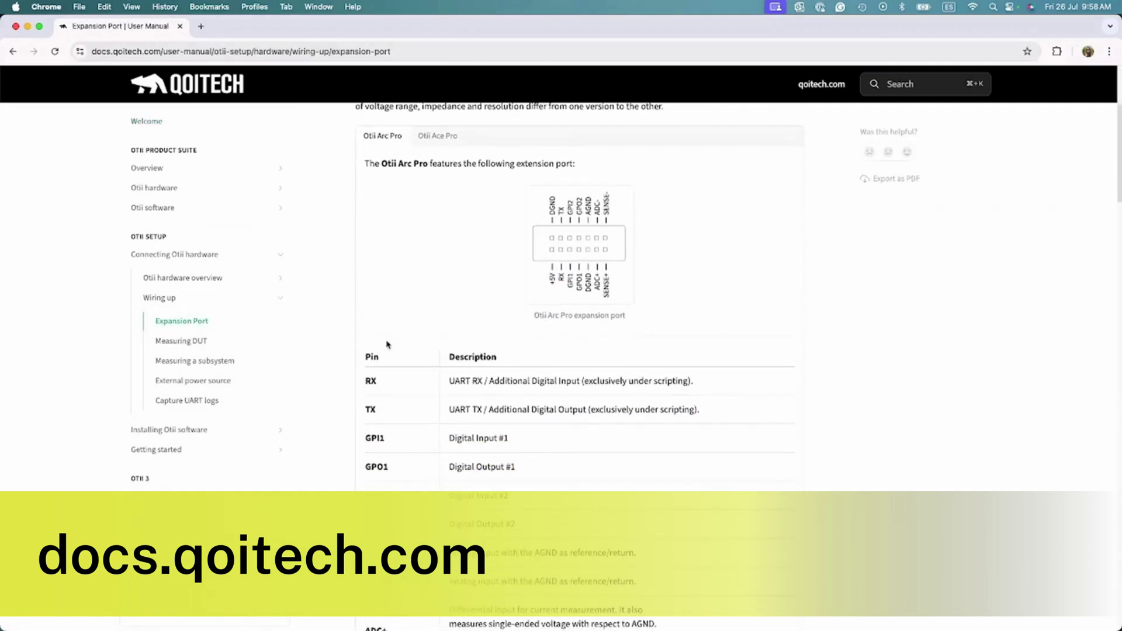
click(434, 137)
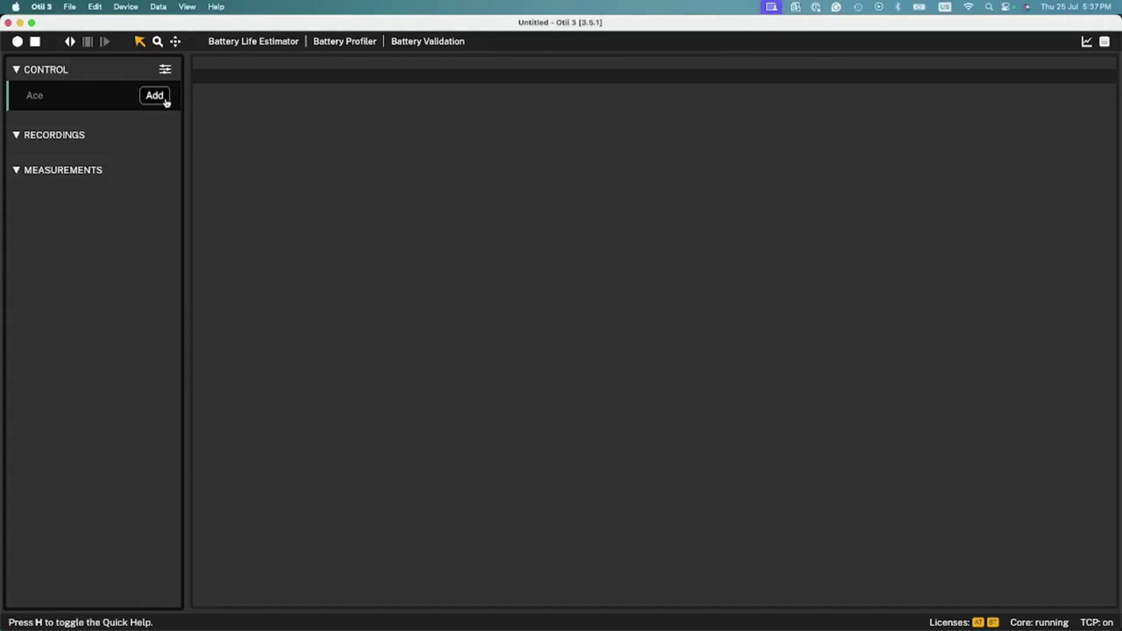
Step: Add the Ace, enable Main current and Main voltage, and keep baudrate 115200
click(155, 96)
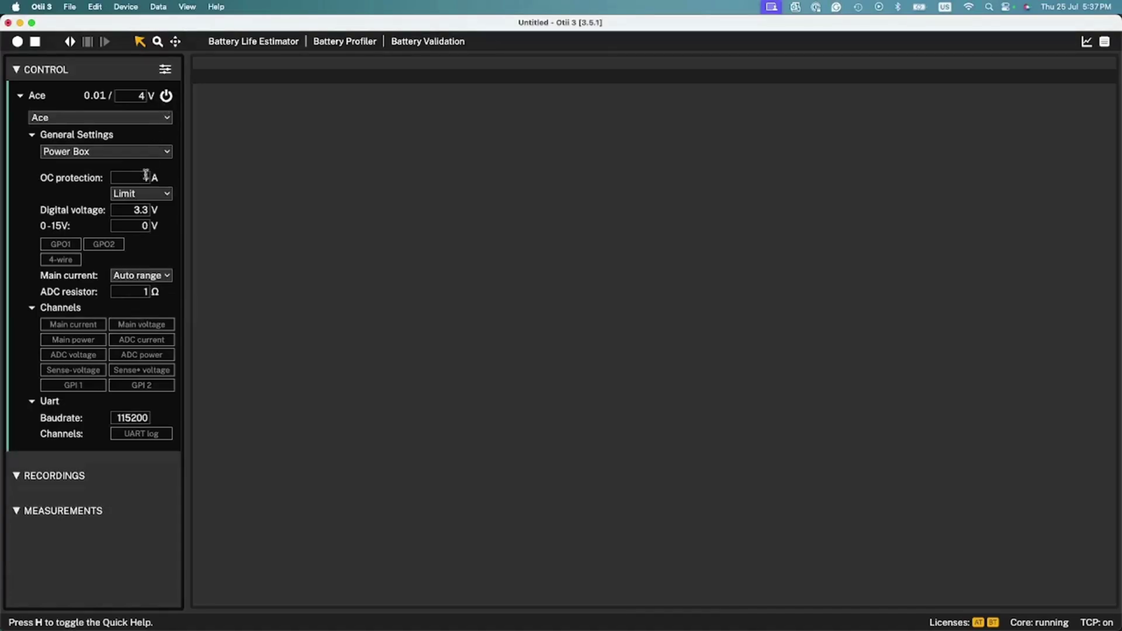
click(85, 326)
click(162, 327)
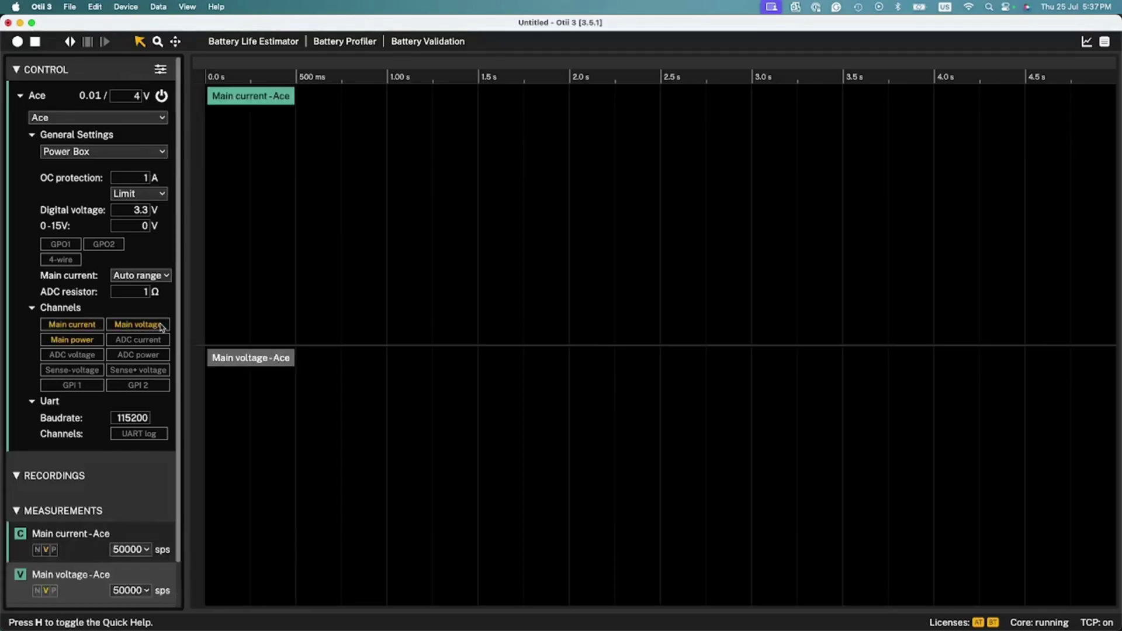
double_click(138, 416)
key(Return)
Step: Turn on the Ace's UART log channel so the log pane appears below the graphs
click(161, 434)
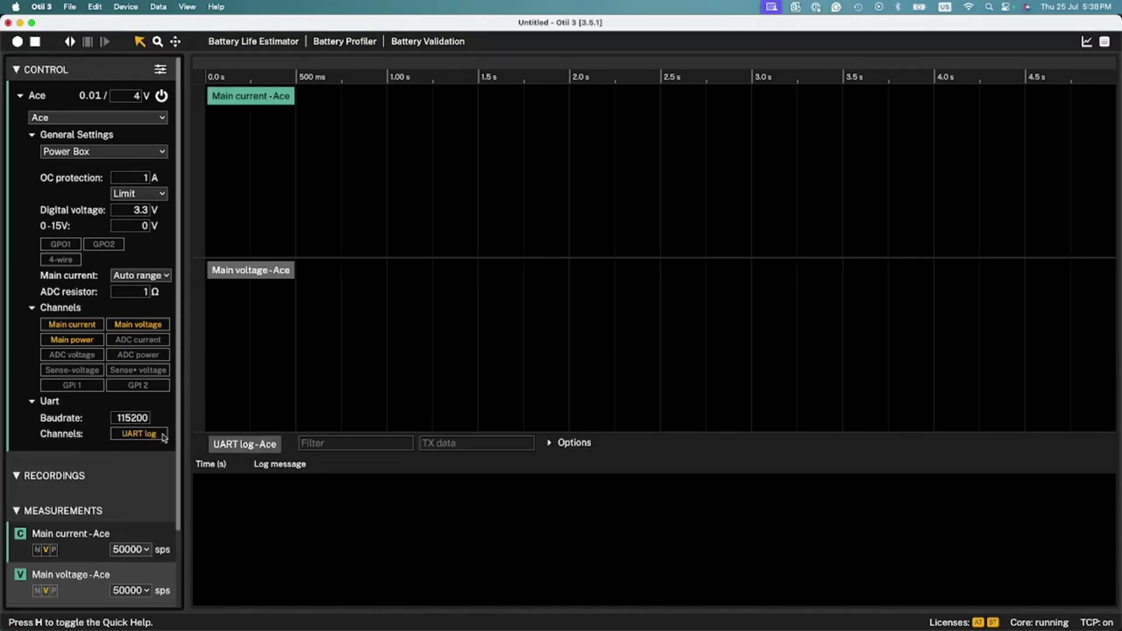
scroll(164, 438, down, 3)
Step: Start a recording with the 4 V supply on, collapse Ace, and toggle the ignored-ports filter
click(17, 42)
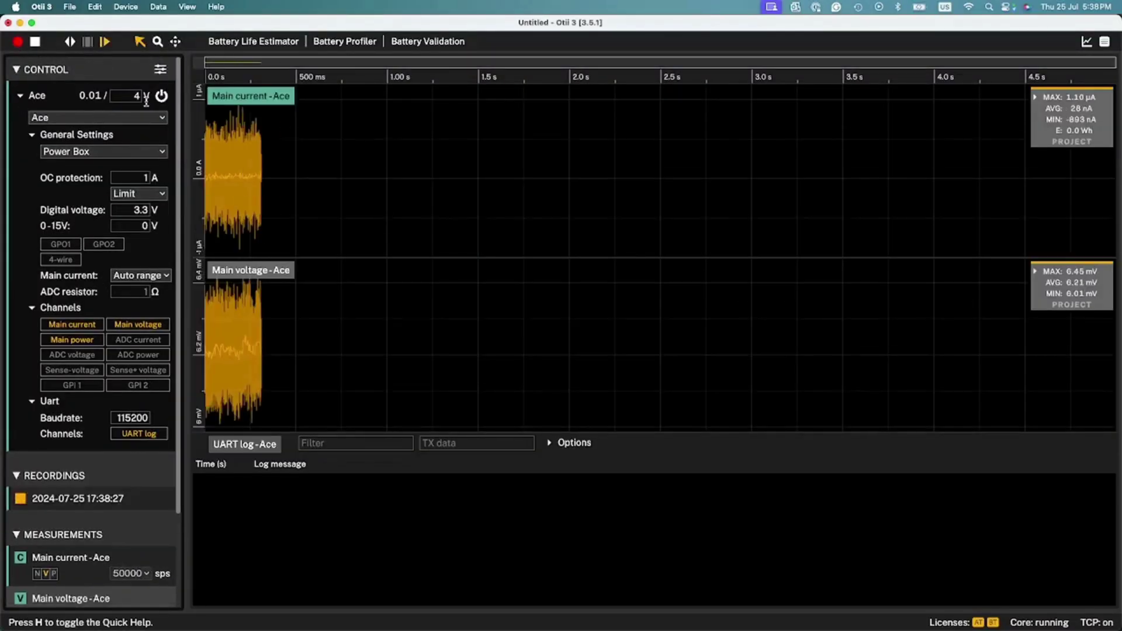
click(161, 95)
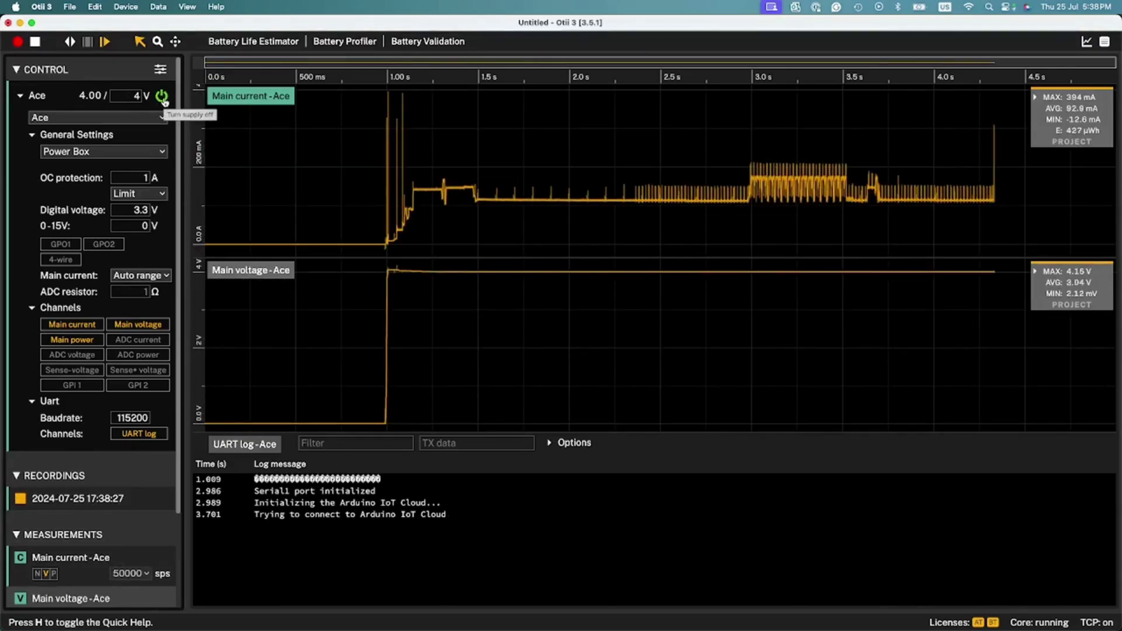
click(21, 96)
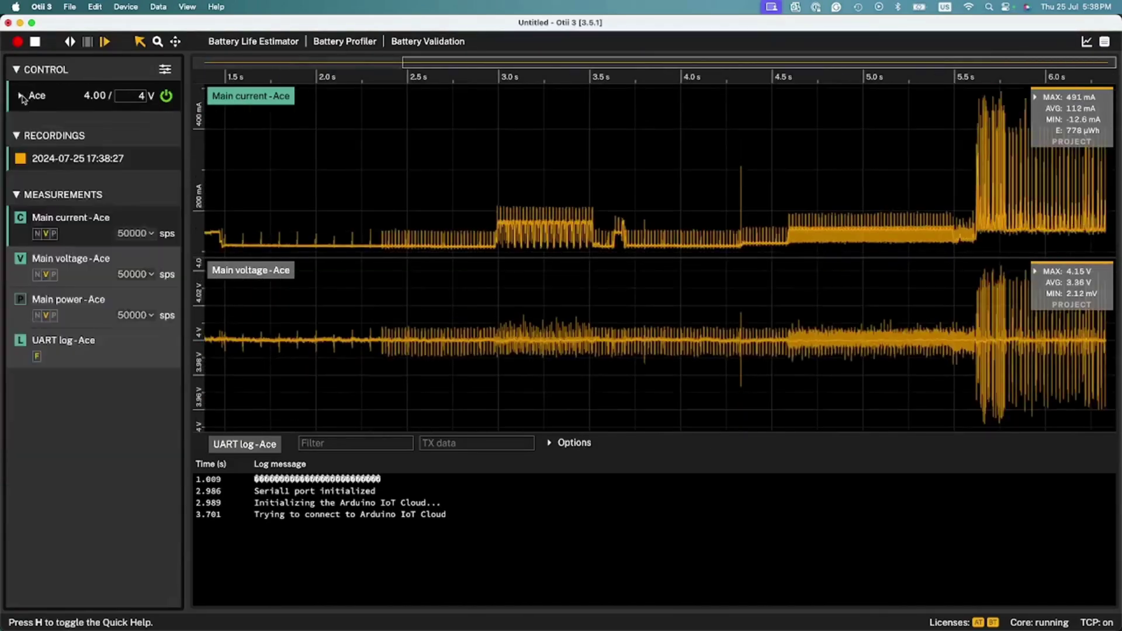
click(163, 71)
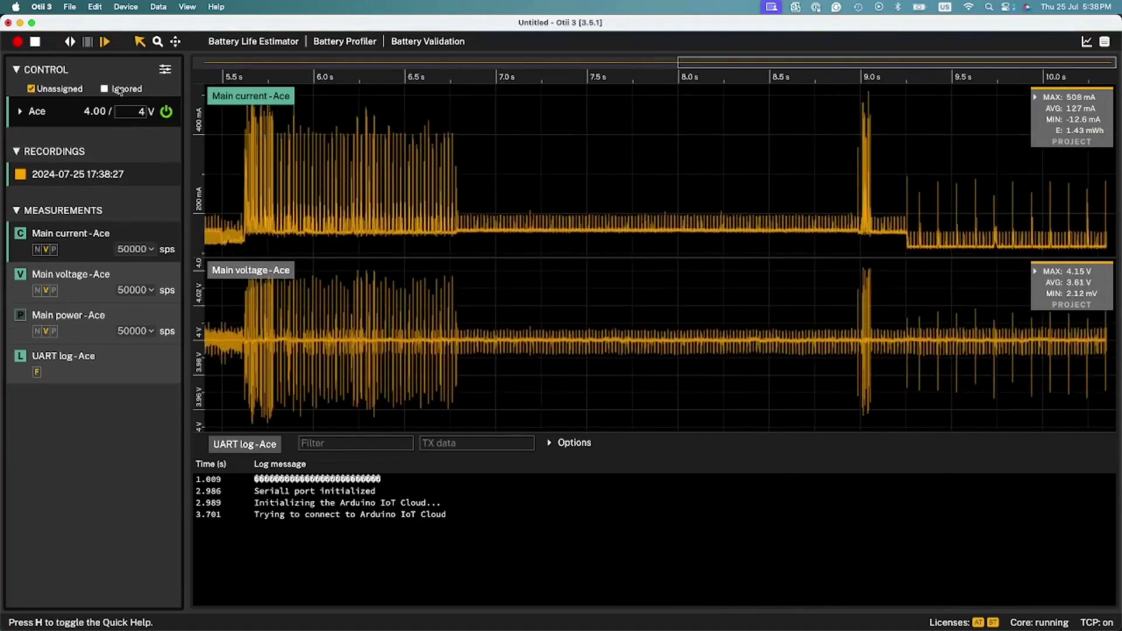
click(104, 89)
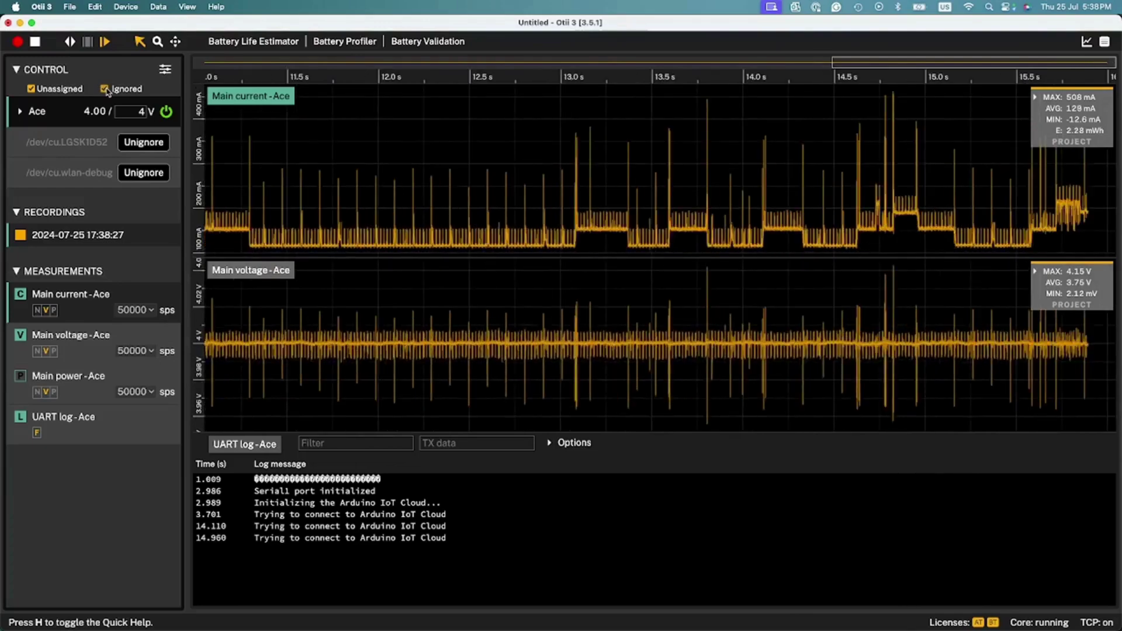
click(105, 89)
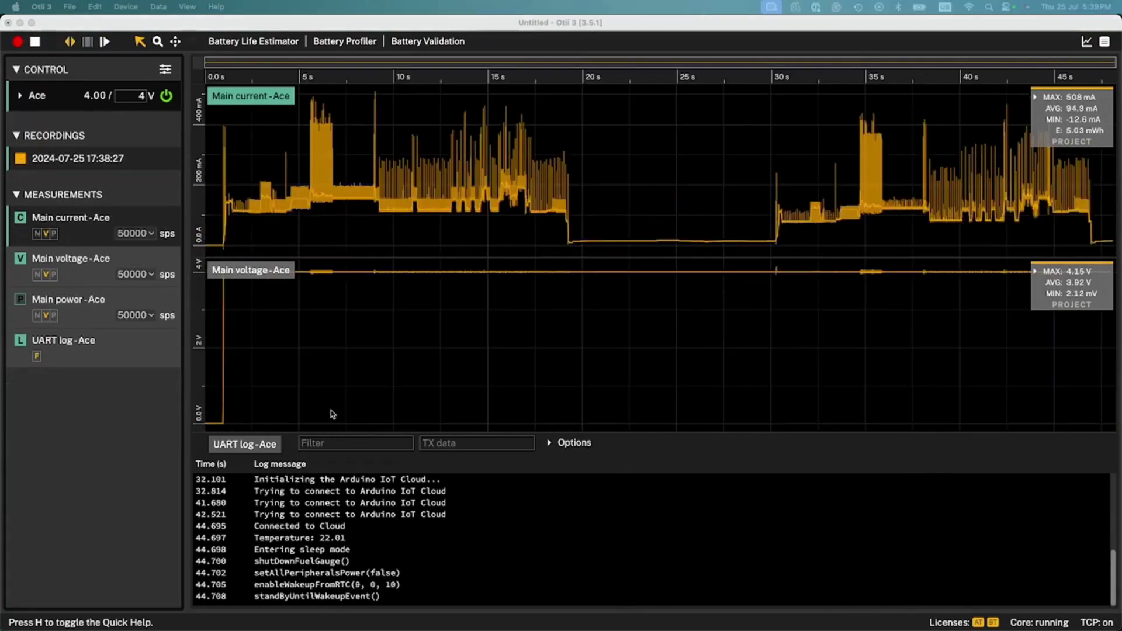
Step: Filter the log by 'connected', mark the 16.999 s Connected to Cloud entry, then clear the filter
click(339, 443)
text(connec)
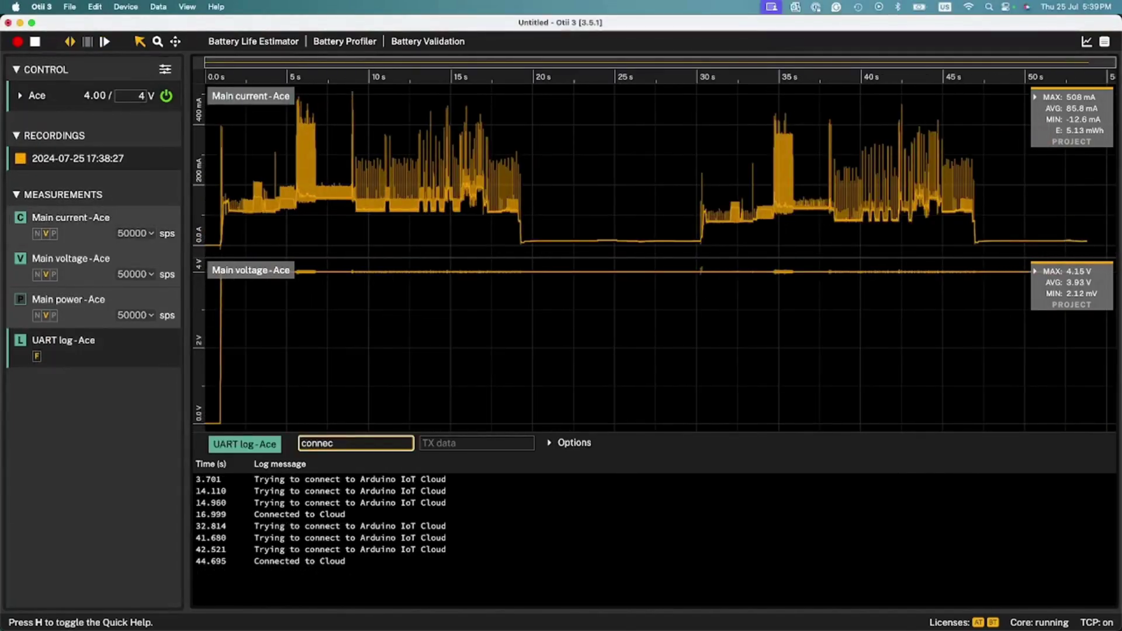
text(ted to)
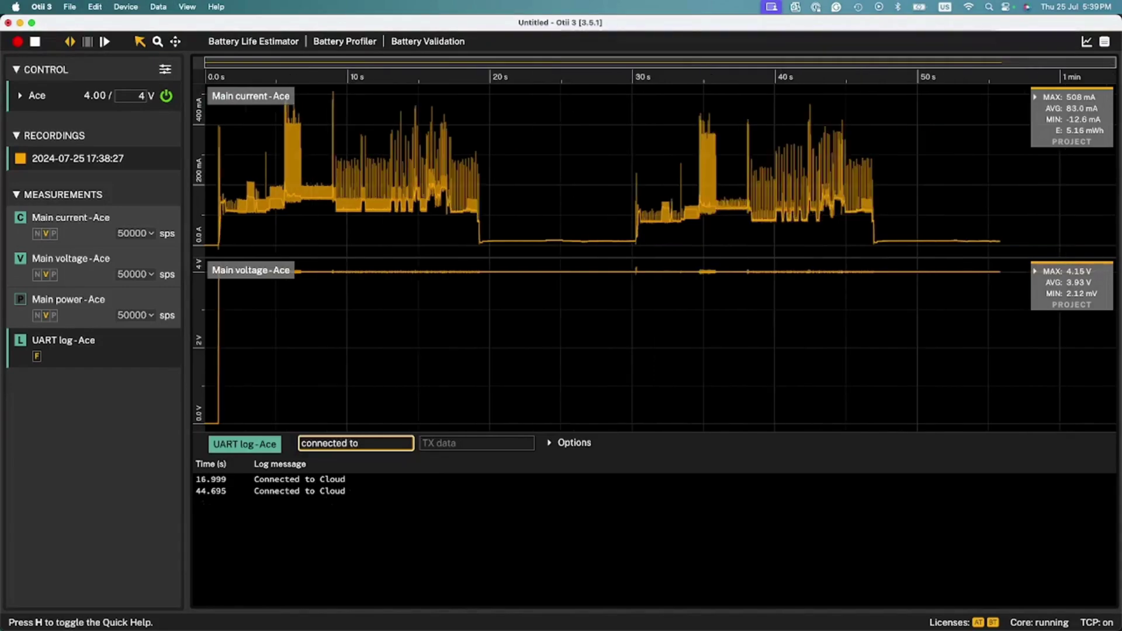
click(331, 482)
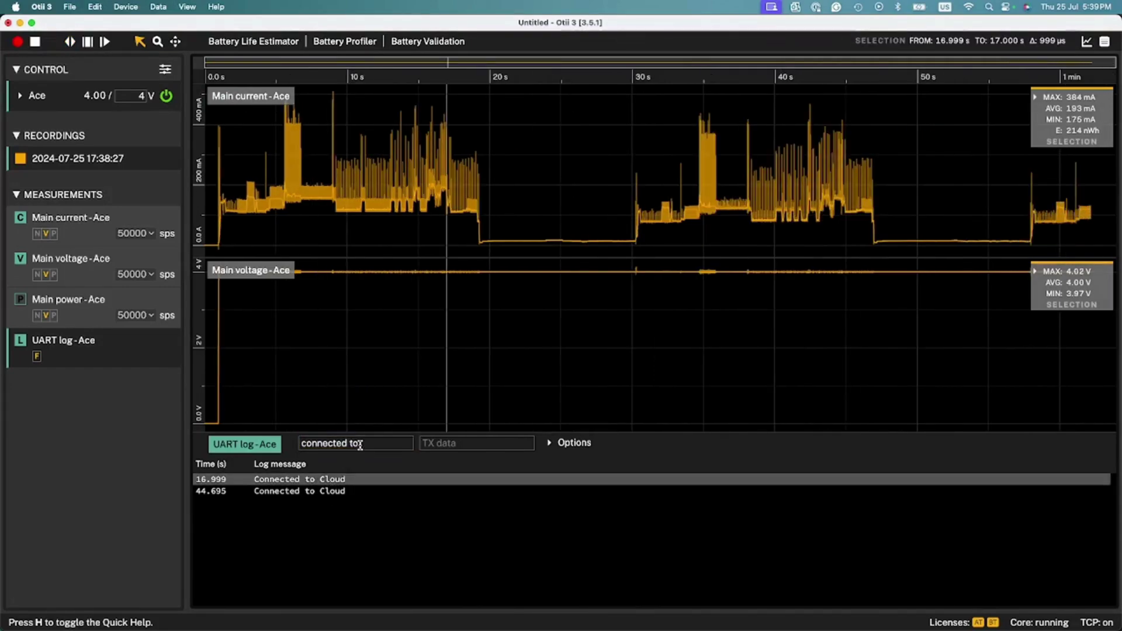
drag(359, 446, 299, 445)
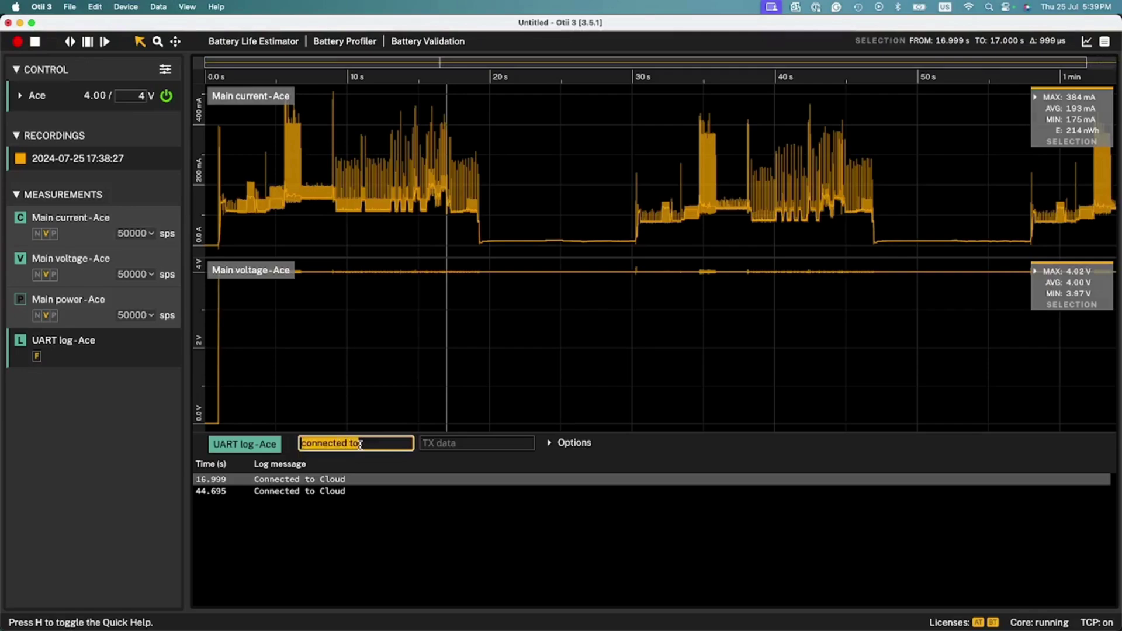
key(BackSpace)
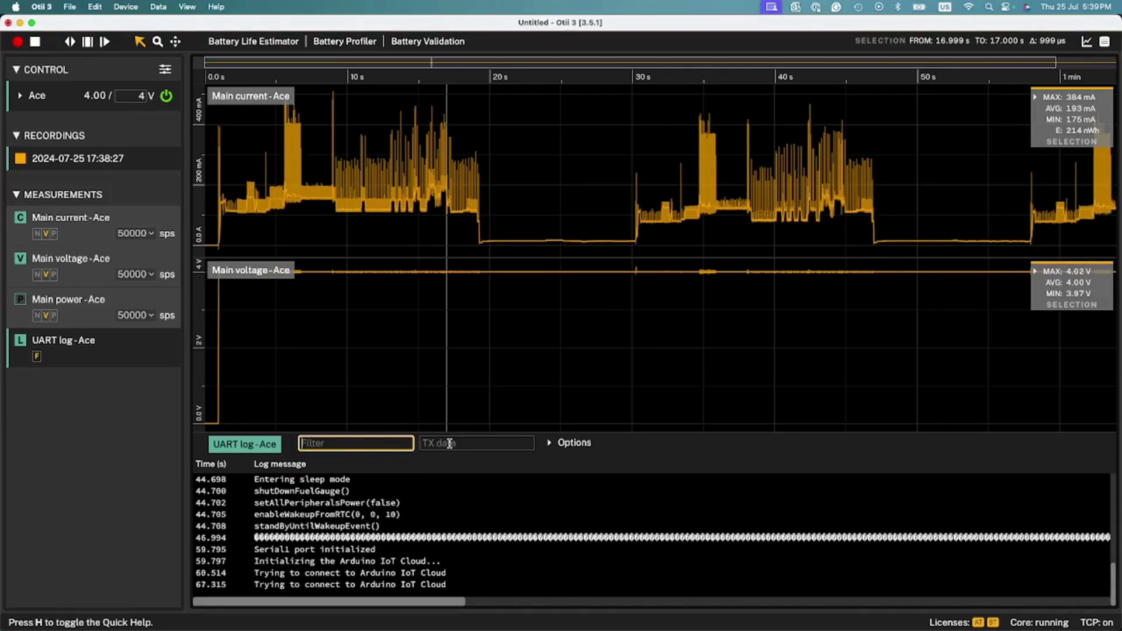
Step: Send the AT+send command to the device from the UART log's TX data field
click(455, 444)
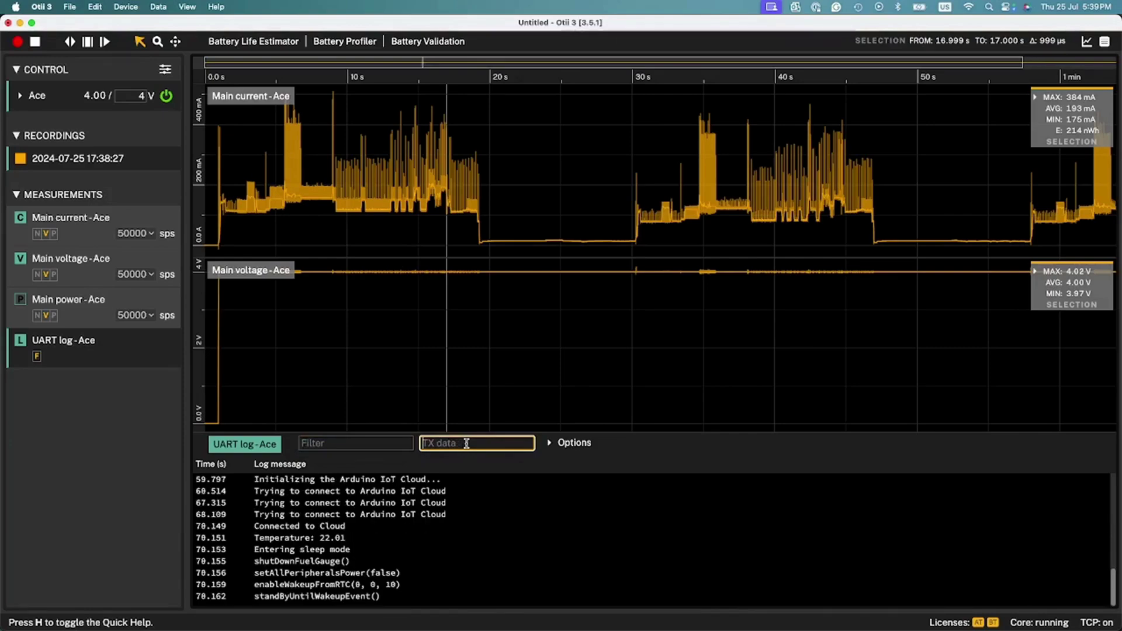
text(AT+)
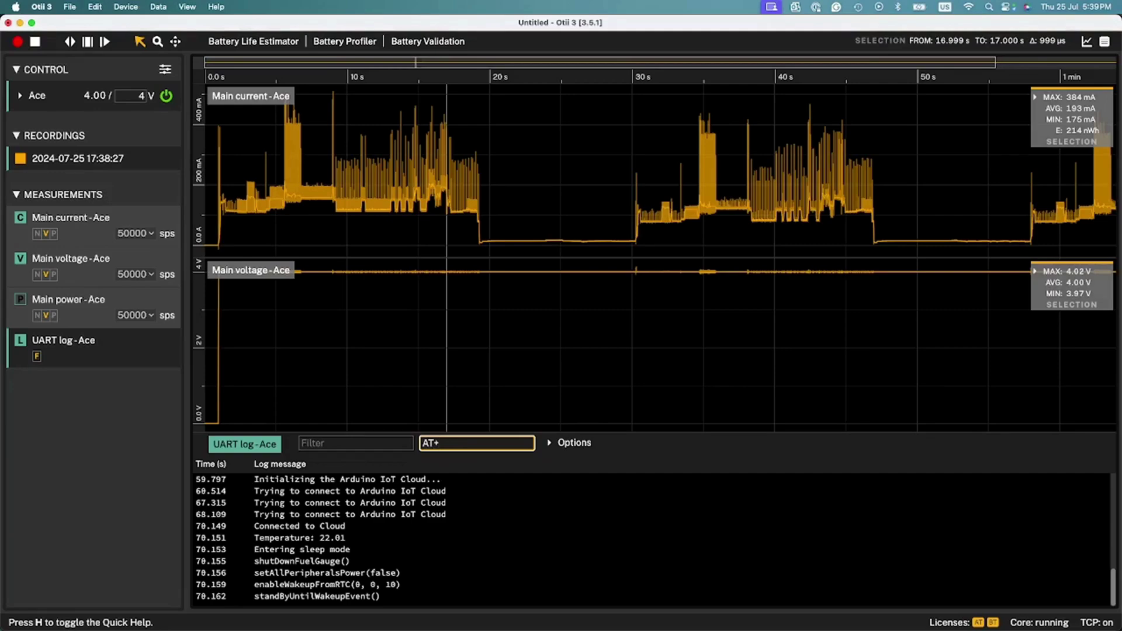
text(send)
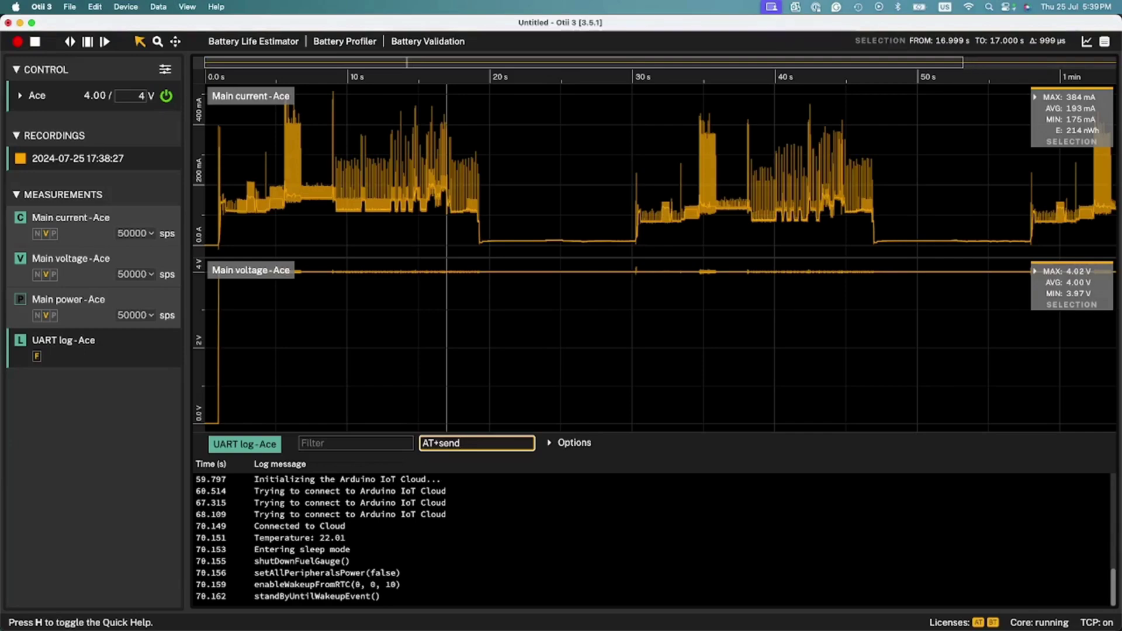
key(Return)
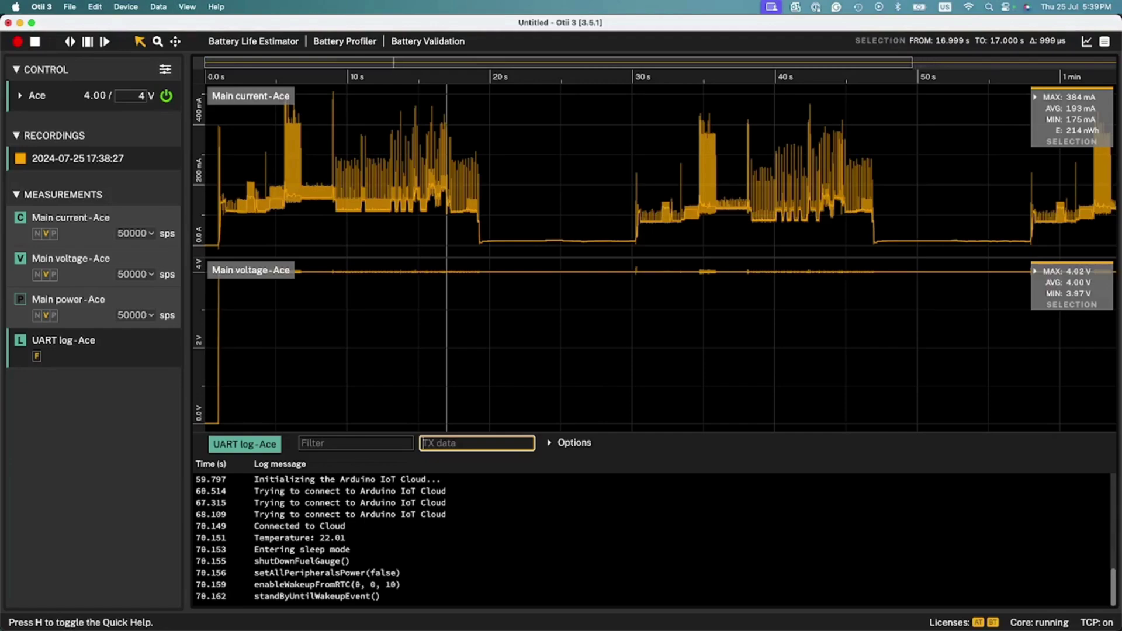
Step: Enable Show wall time and Show time diff in the UART log Options, keeping Show time on
click(549, 444)
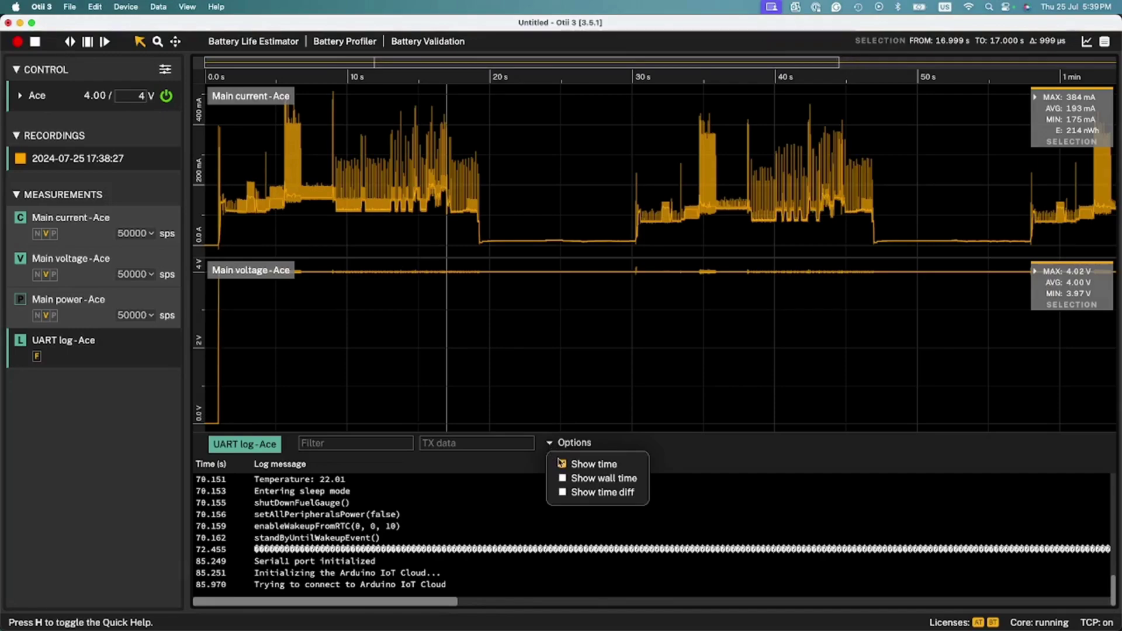
click(562, 464)
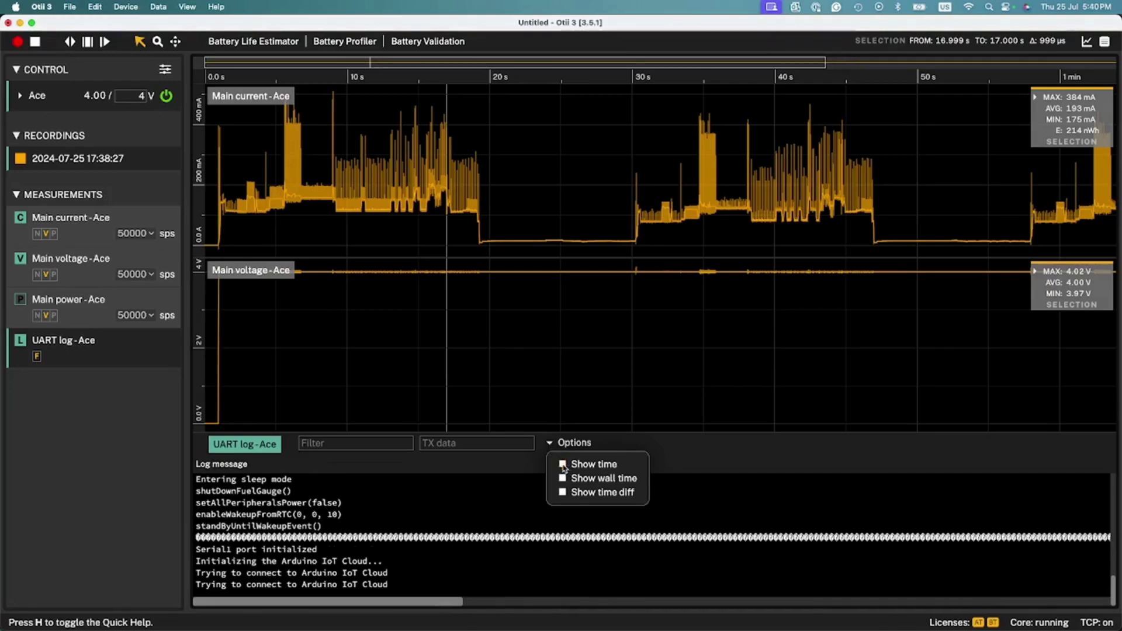
click(562, 465)
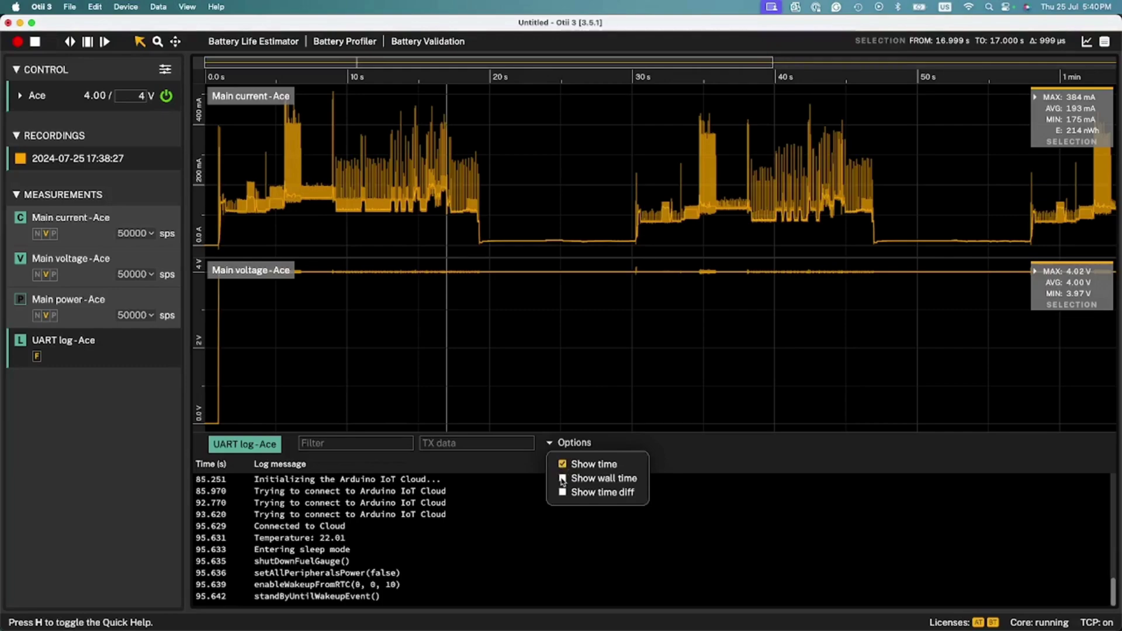
click(562, 478)
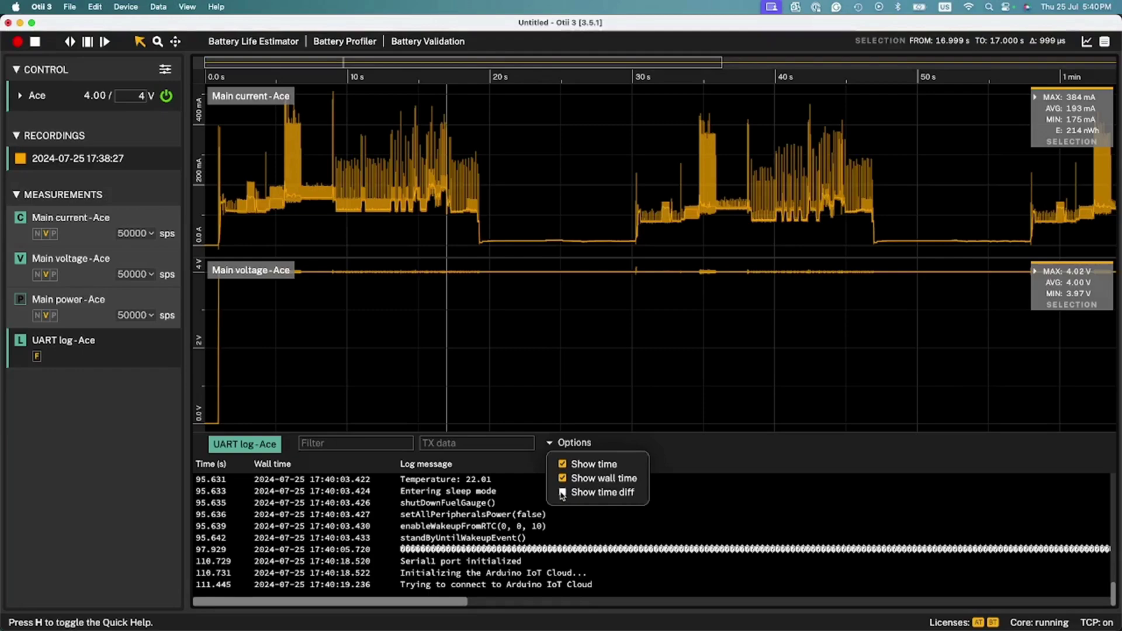
click(562, 493)
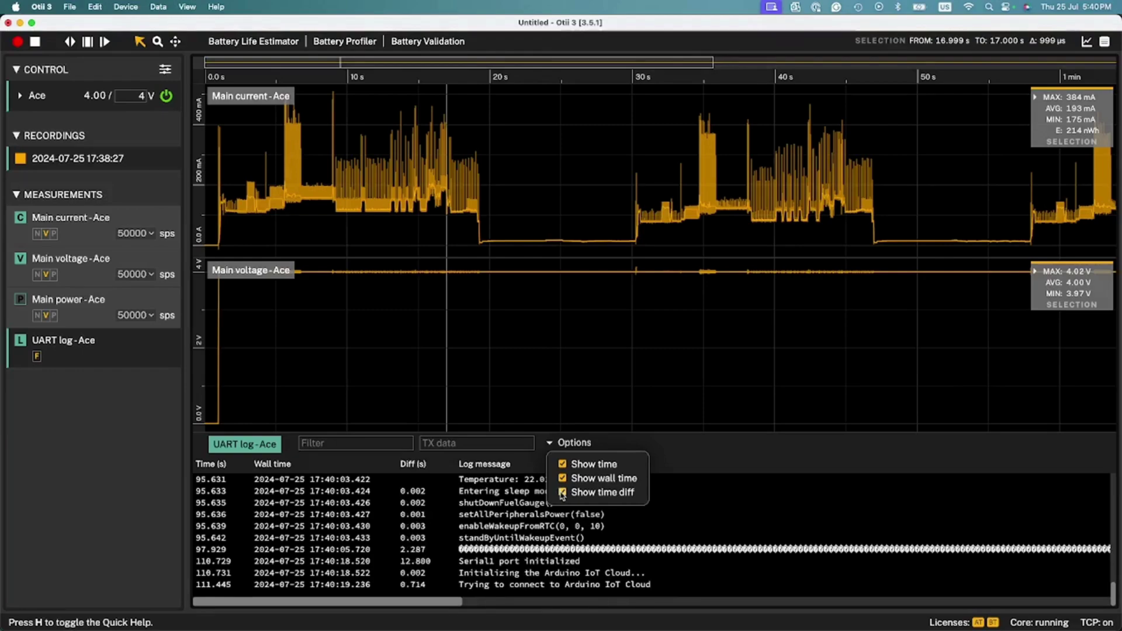
Step: Follow the live trace, select the wake-up burst near 1 min 50 s, and mark the Connected to Cloud log rows
click(617, 386)
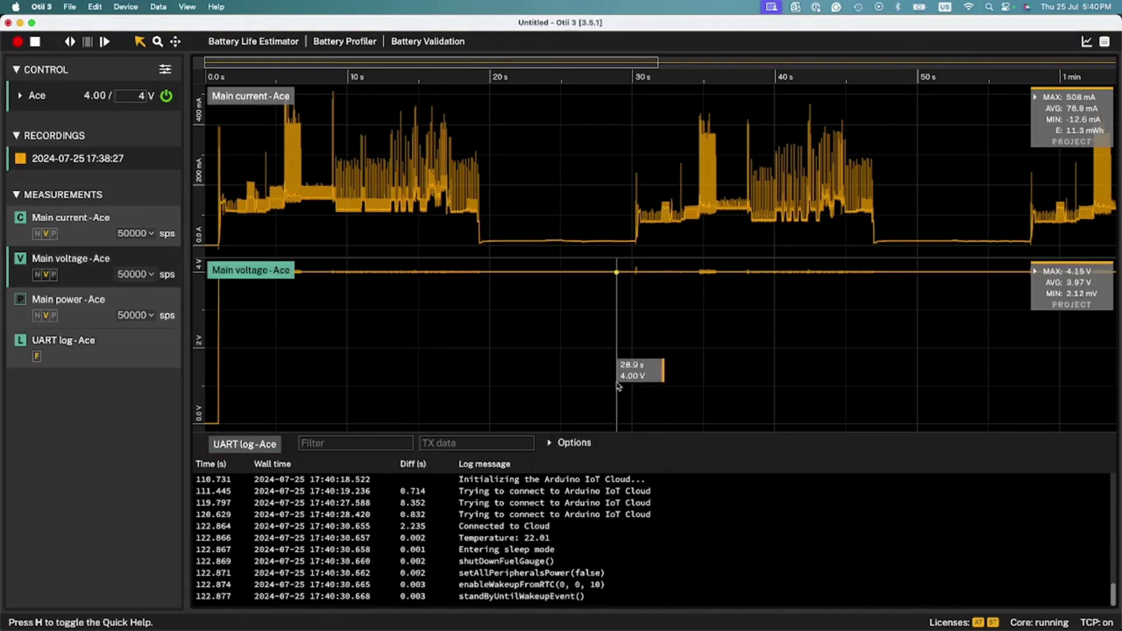
key(p)
key(f)
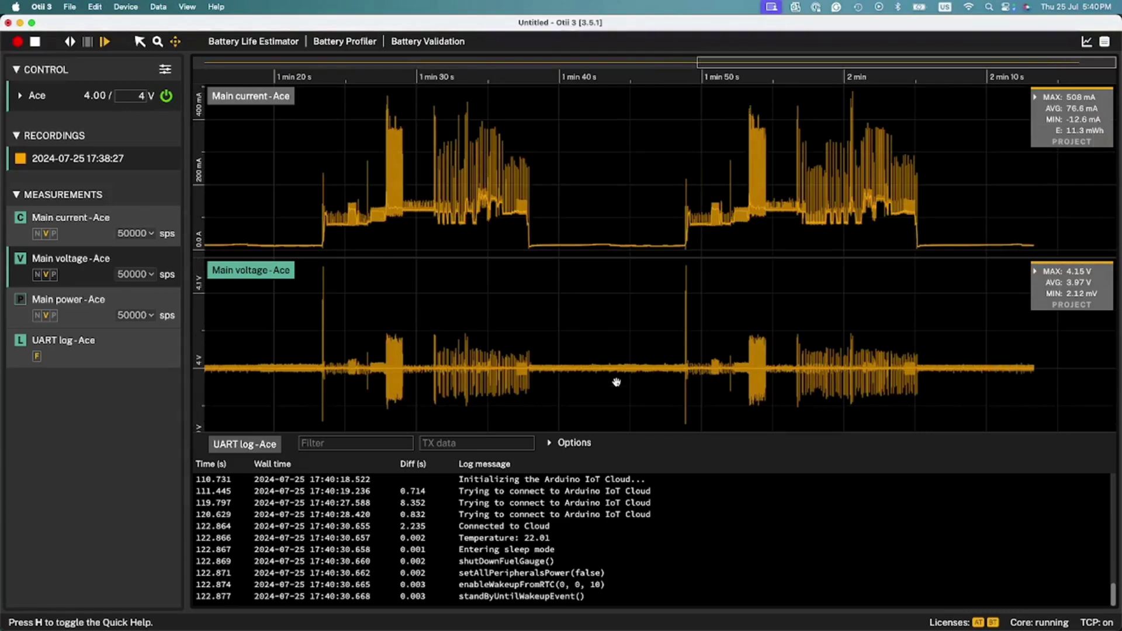
key(s)
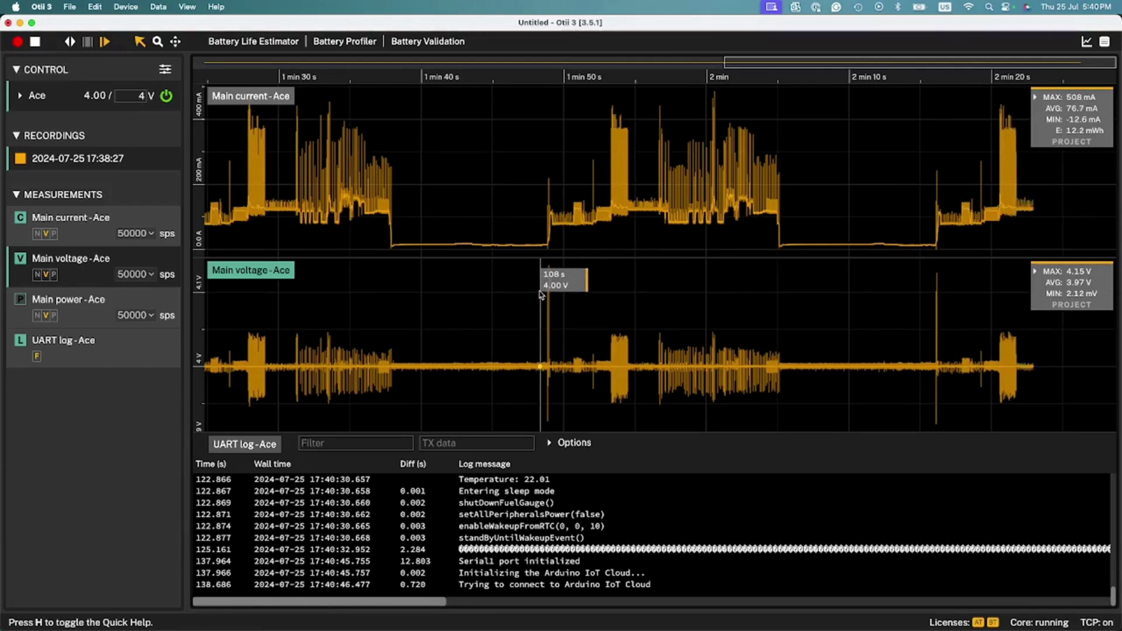
drag(538, 303, 717, 323)
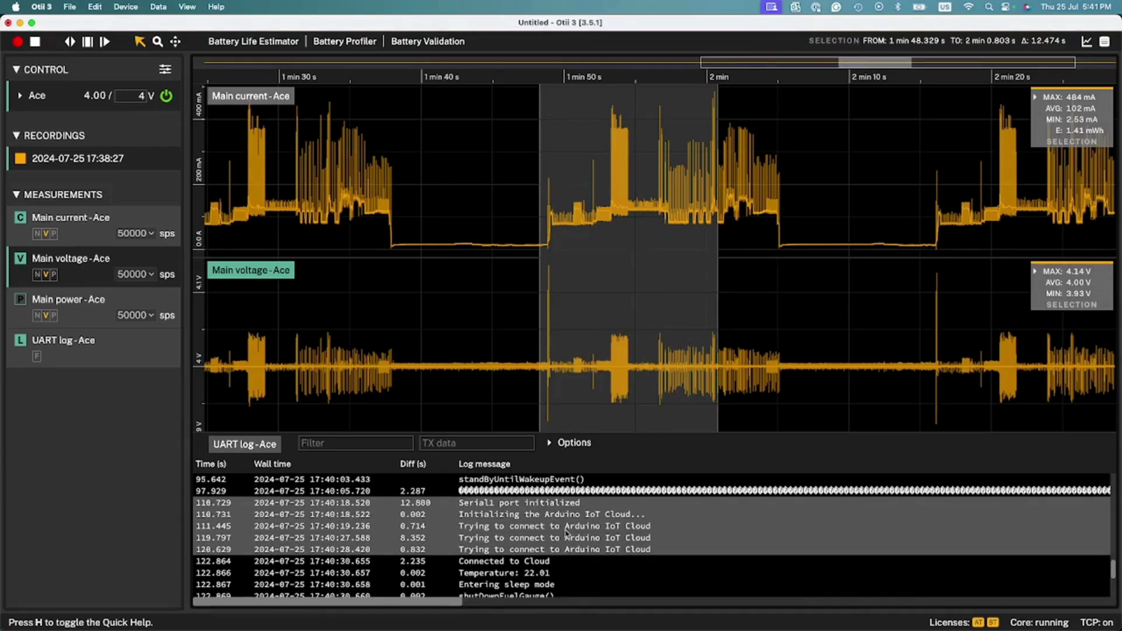
click(393, 562)
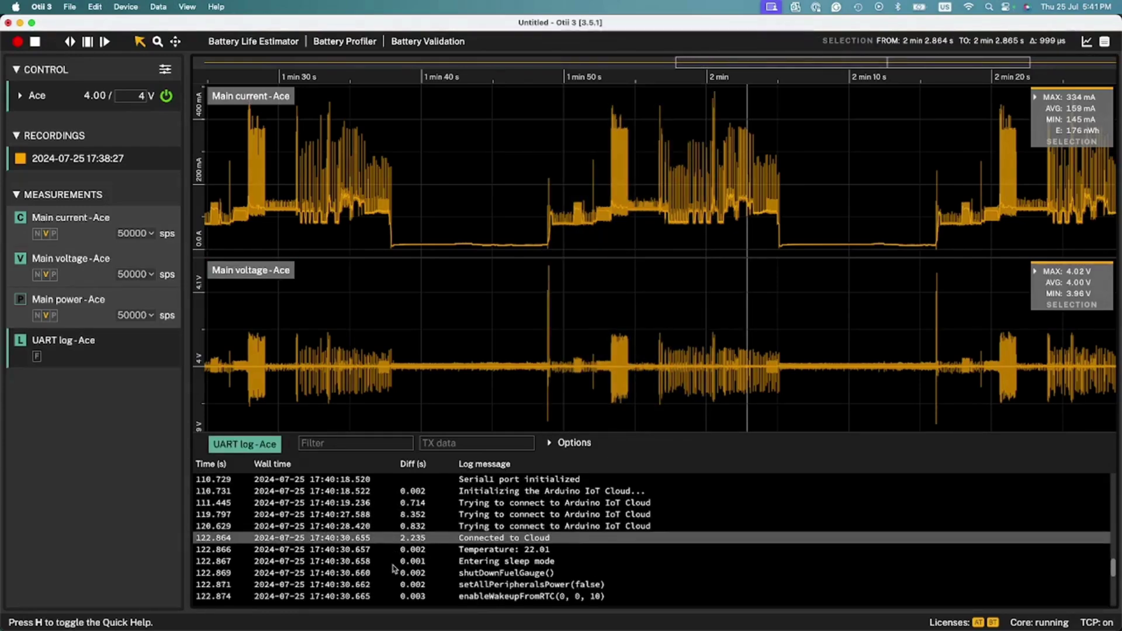
shift+click(400, 596)
click(364, 504)
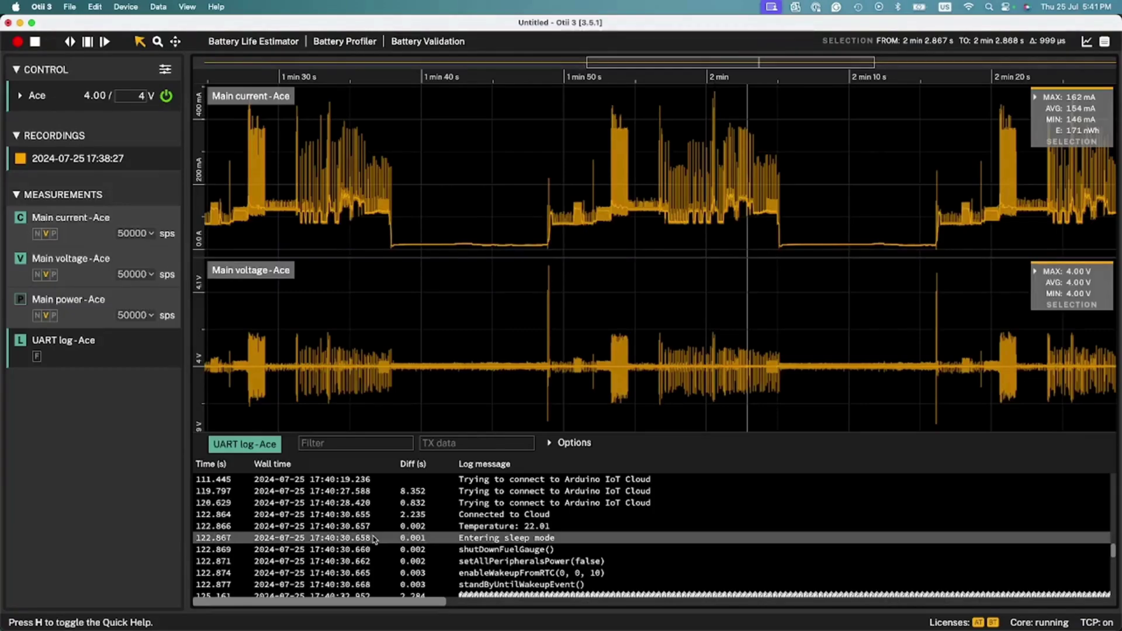
key(shift+Down)
key(shift+Down)
key(shift+Down)
key(shift+Down)
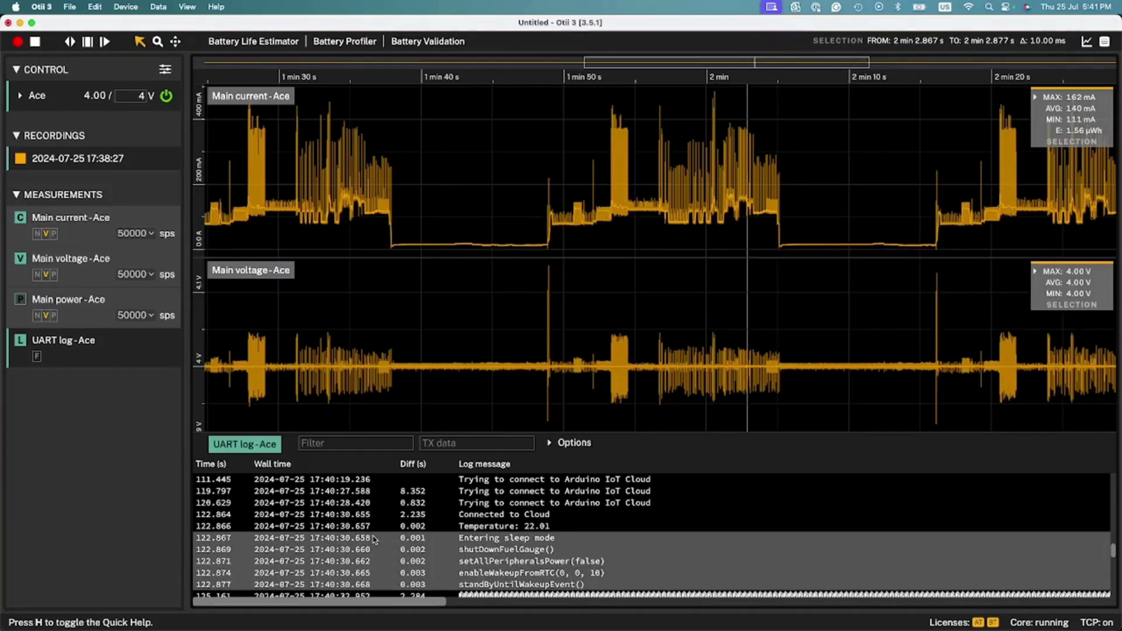
key(shift+Down)
key(shift+Down)
key(shift+Down)
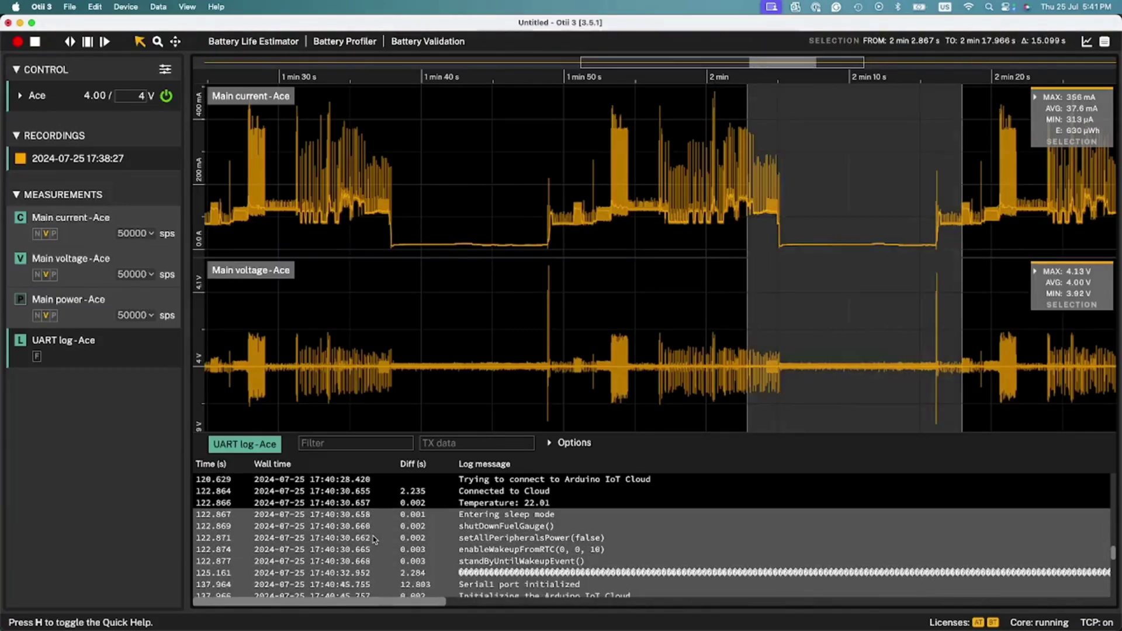
key(shift+Down)
key(shift+Up)
key(shift+Up)
key(shift+Up)
key(shift+Up)
key(shift+Up)
key(shift+Up)
key(shift+Up)
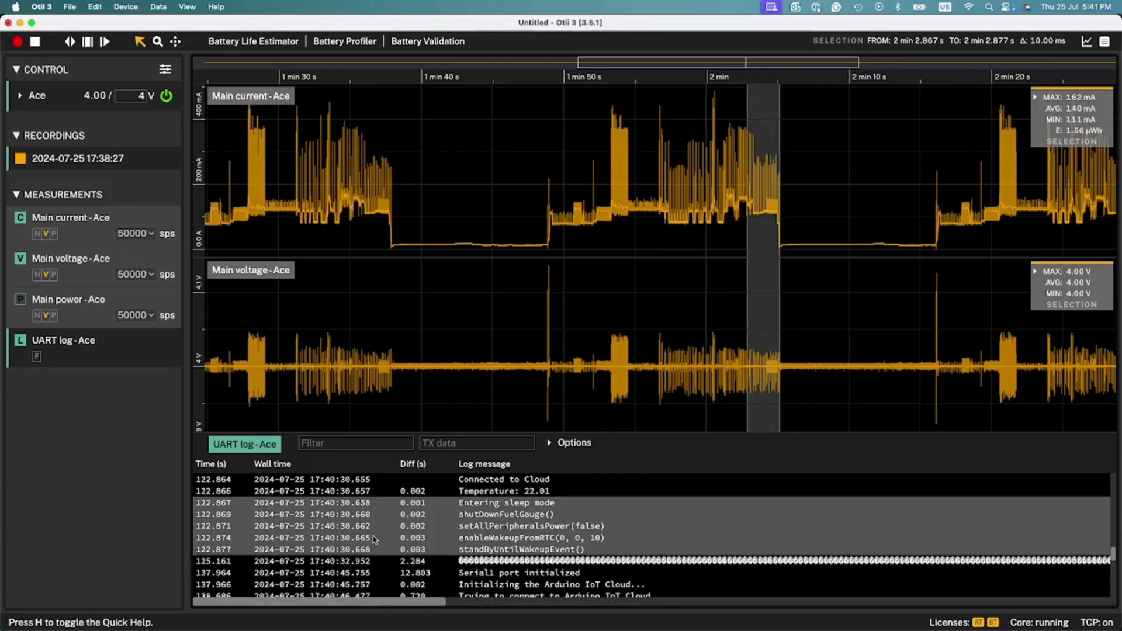
key(shift+Up)
key(shift+Up)
key(shift+Up)
key(shift+Up)
key(shift+Up)
key(shift+Up)
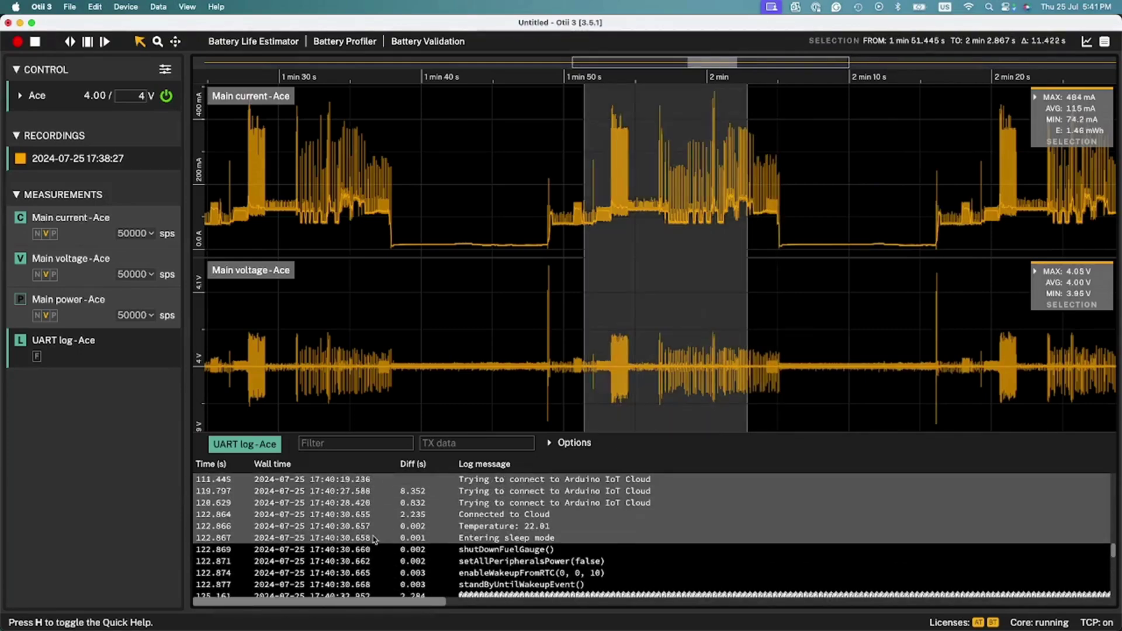
key(shift+Down)
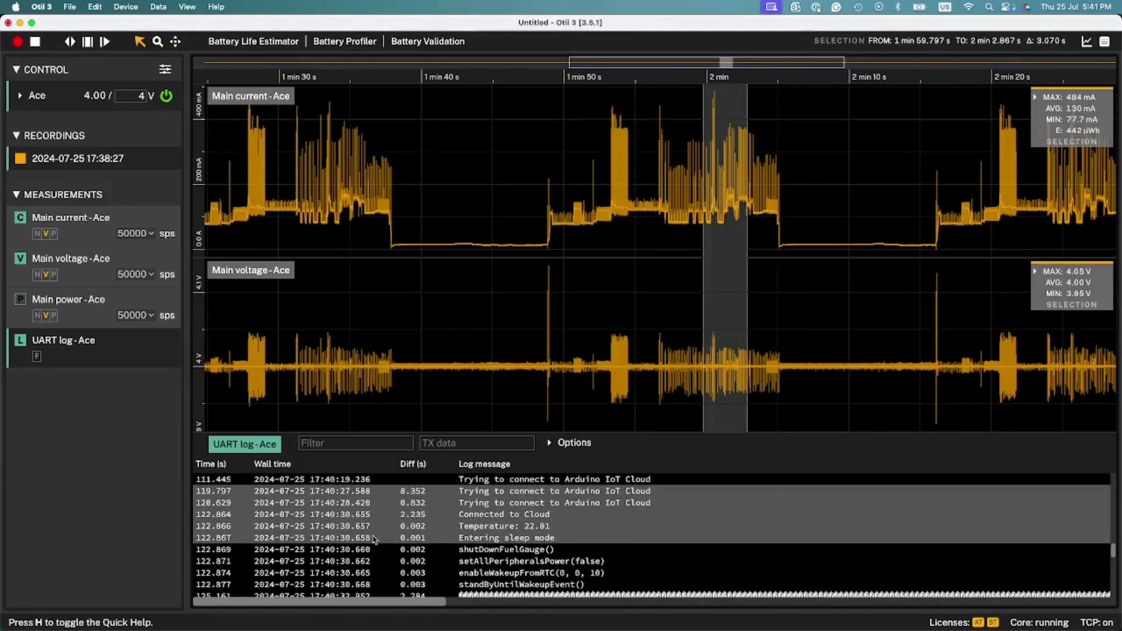
click(374, 538)
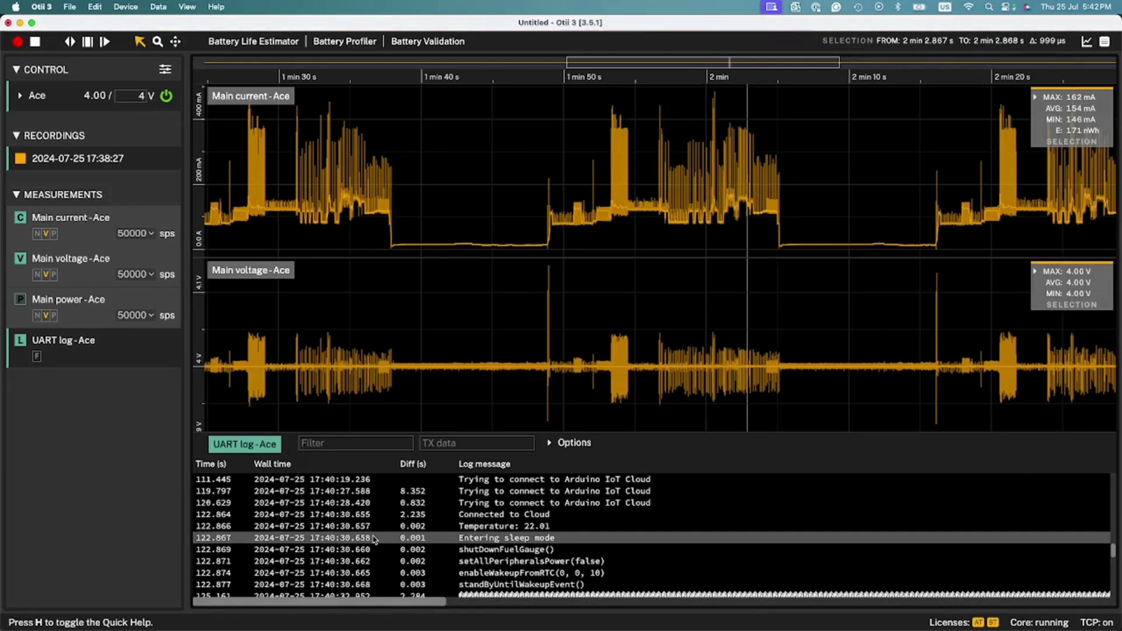
click(472, 416)
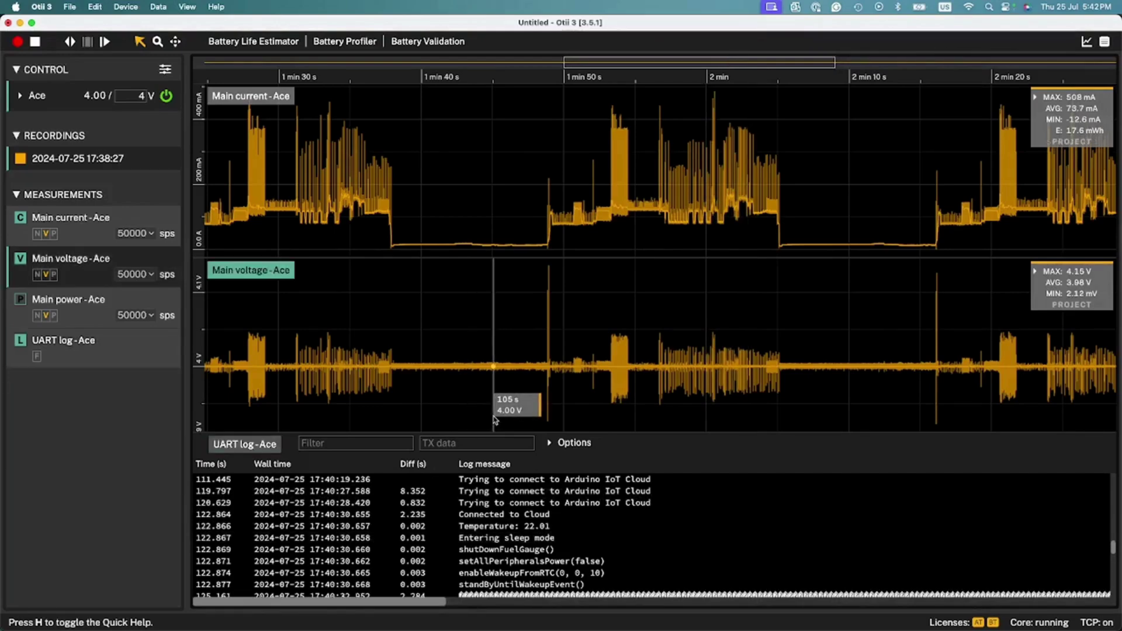